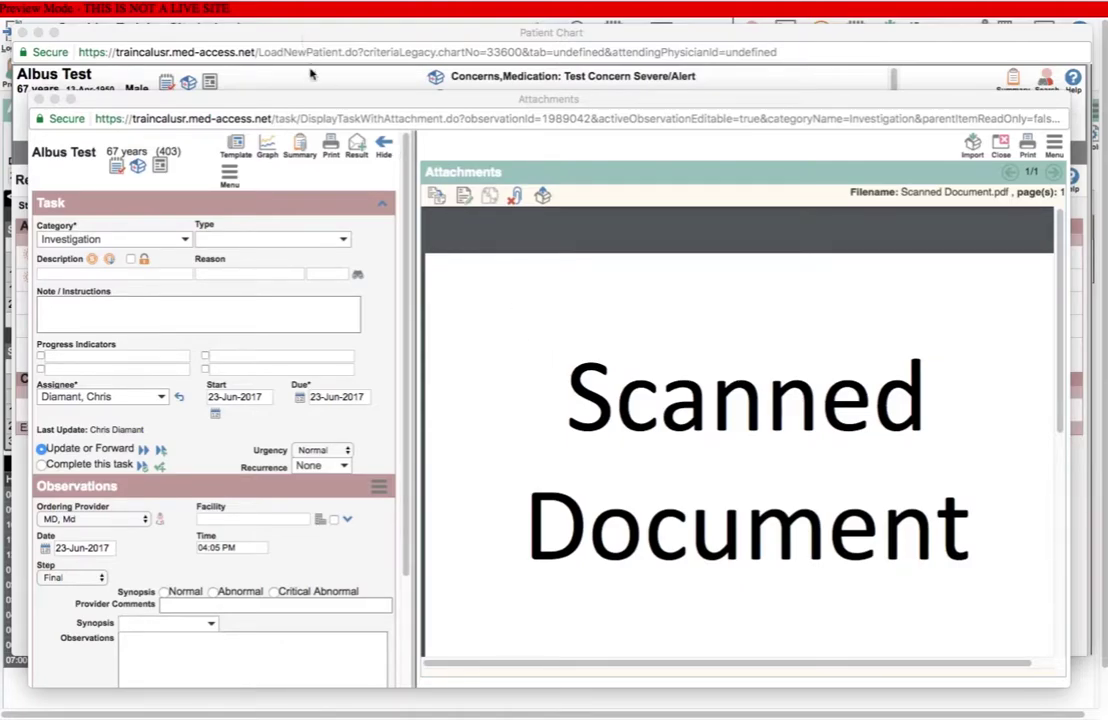
# Step: Set the investigation type of the scanned document's task to MRI
pyautogui.click(308, 100)
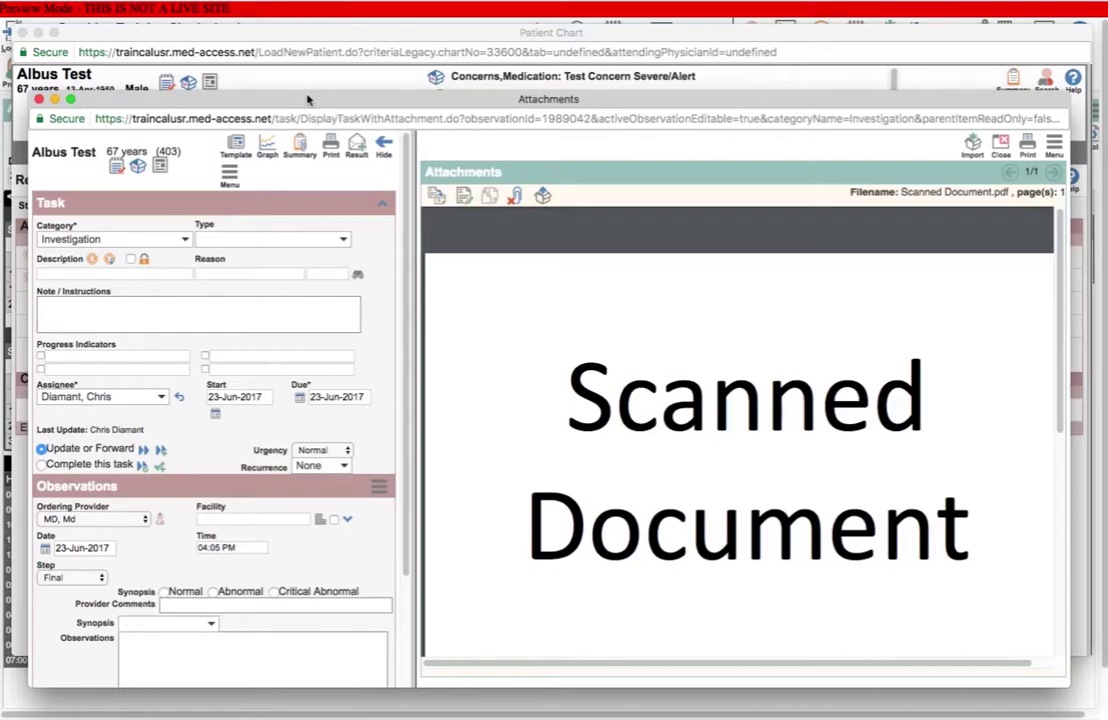
pyautogui.moveTo(769, 346)
pyautogui.click(247, 241)
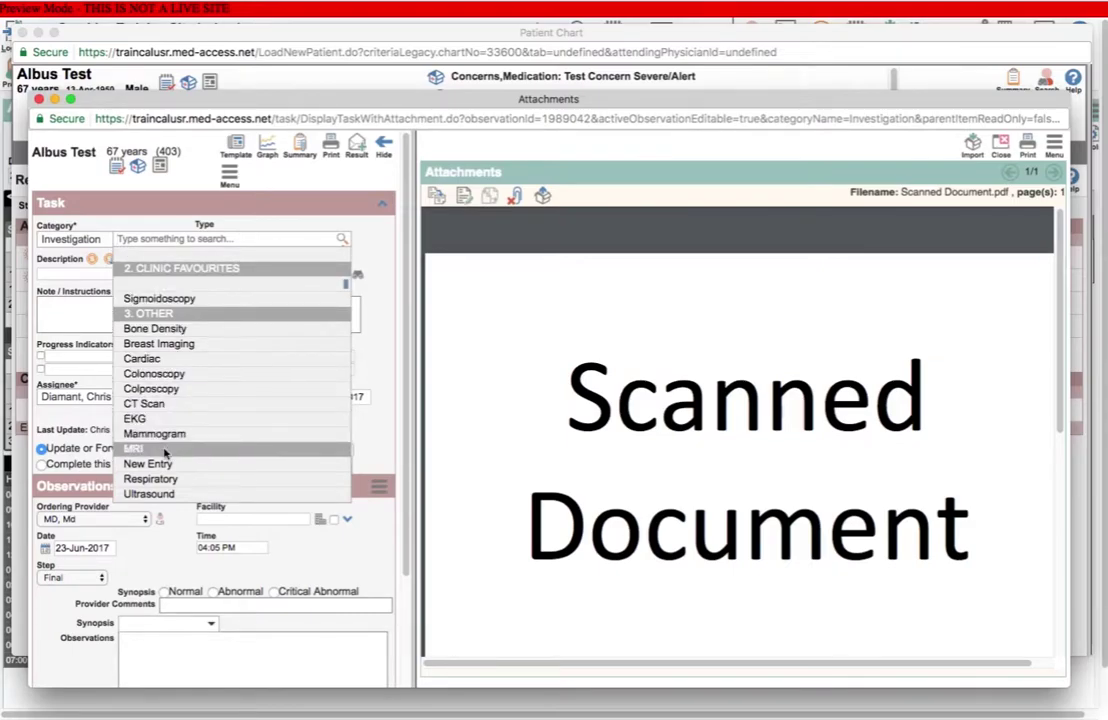
pyautogui.click(220, 448)
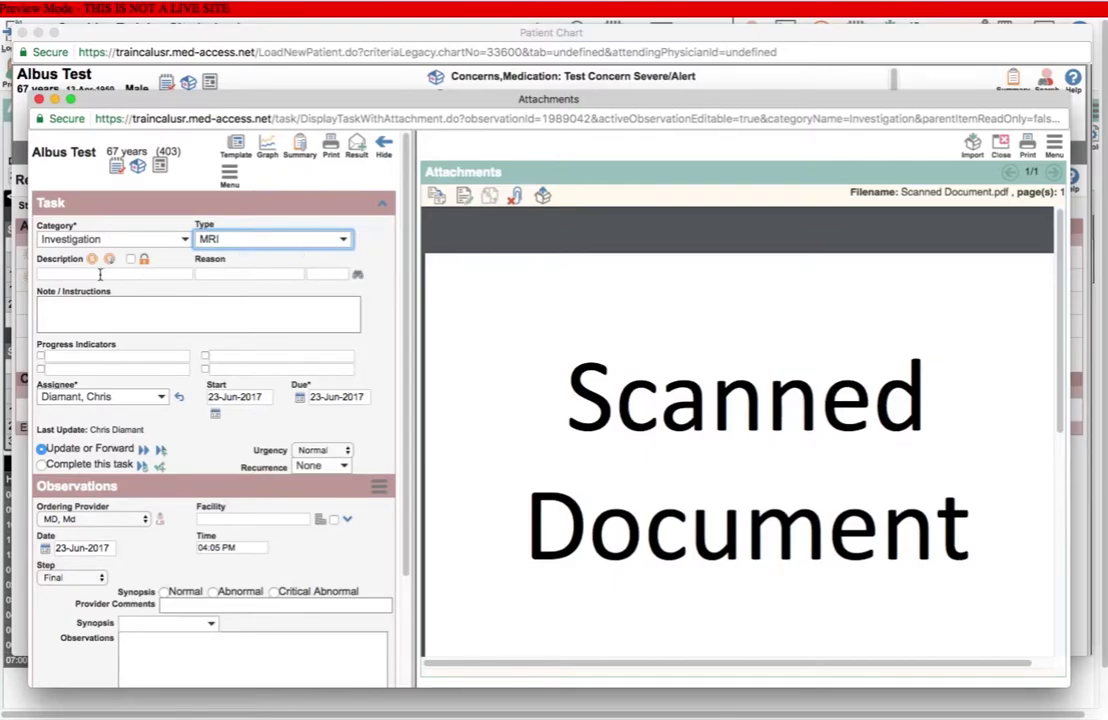
# Step: Enter "Left Arm" as the task description and save the scanned document's investigation task
pyautogui.press('Tab')
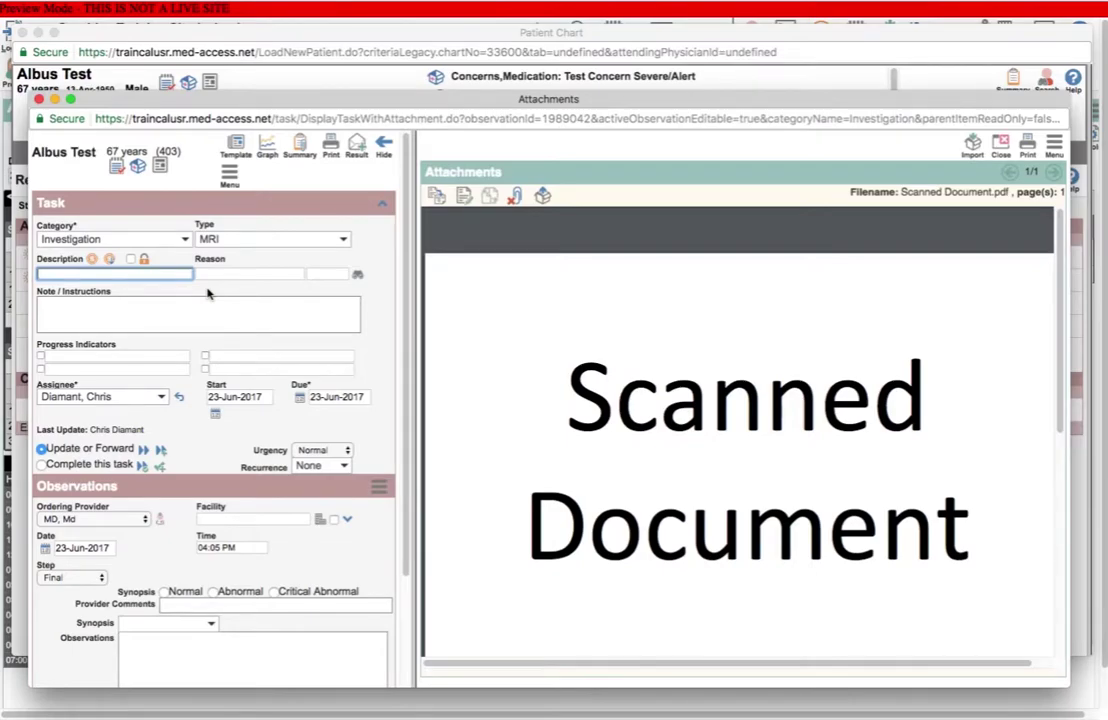
pyautogui.write('1')
pyautogui.write('eft Arm')
pyautogui.press('Tab')
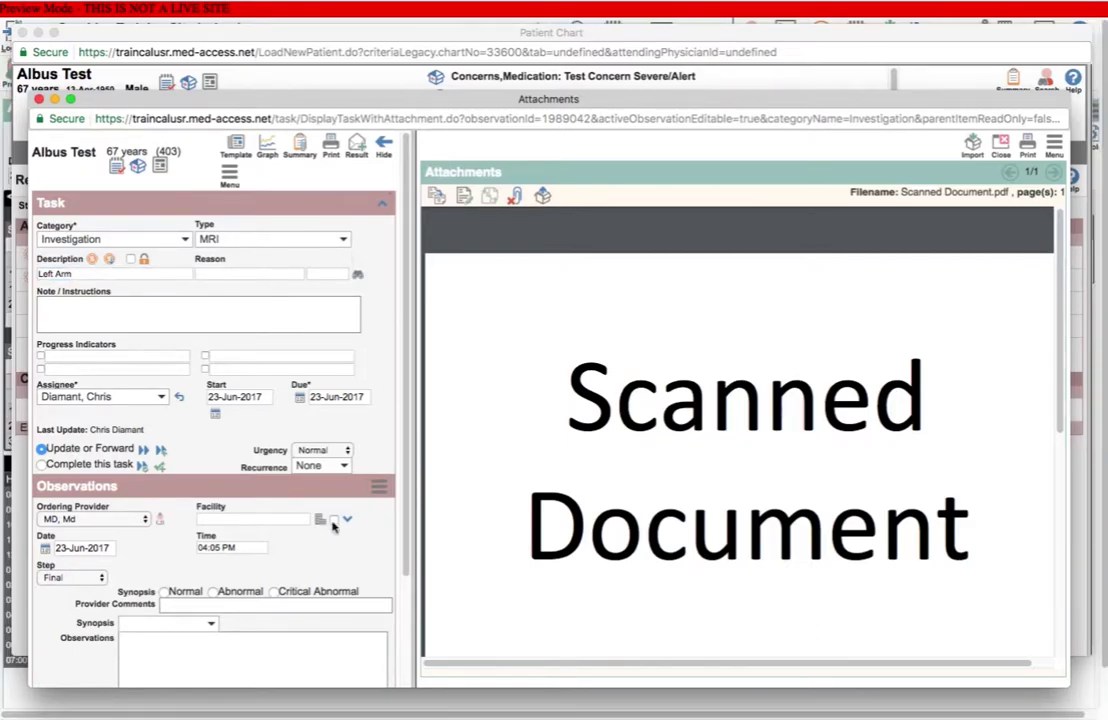
pyautogui.scroll(-5, 205, 485)
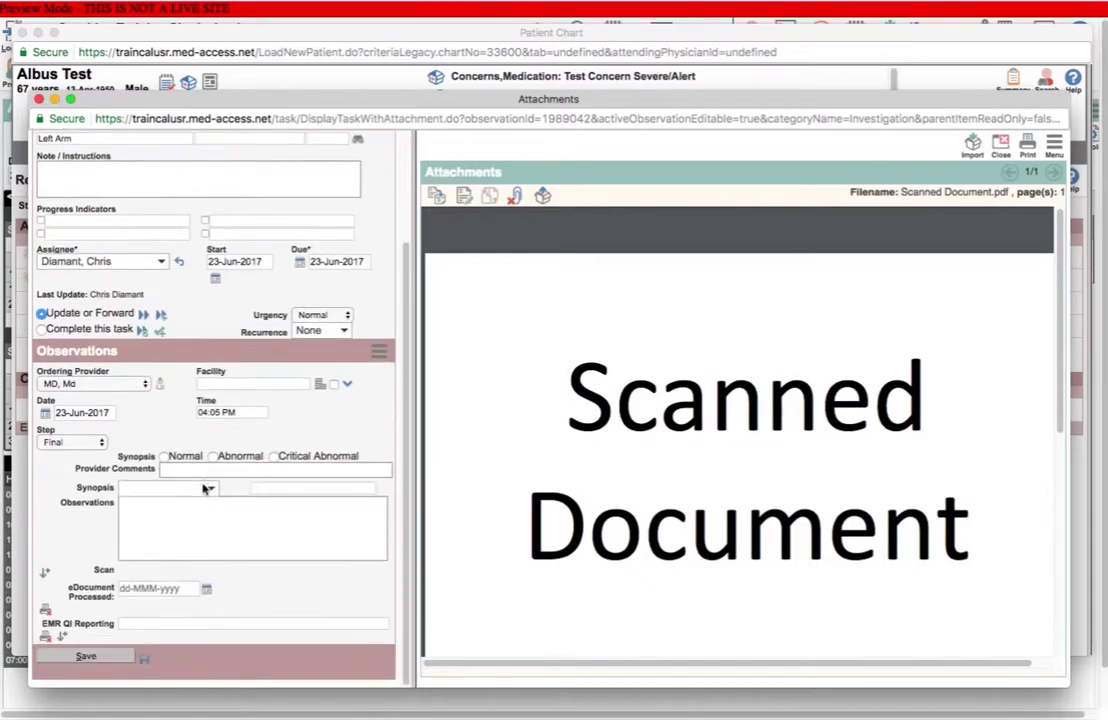
pyautogui.click(85, 655)
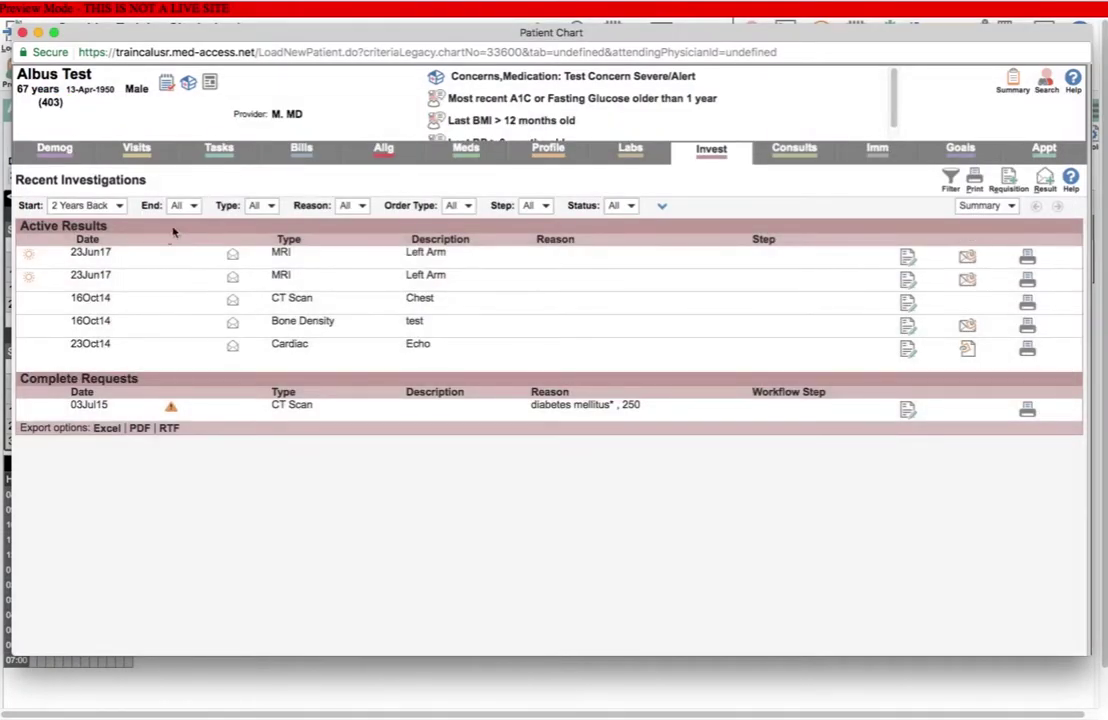
# Step: Review the MRI Left Arm entry under Investigations in the patient's chart summary, and close the summary
pyautogui.click(107, 262)
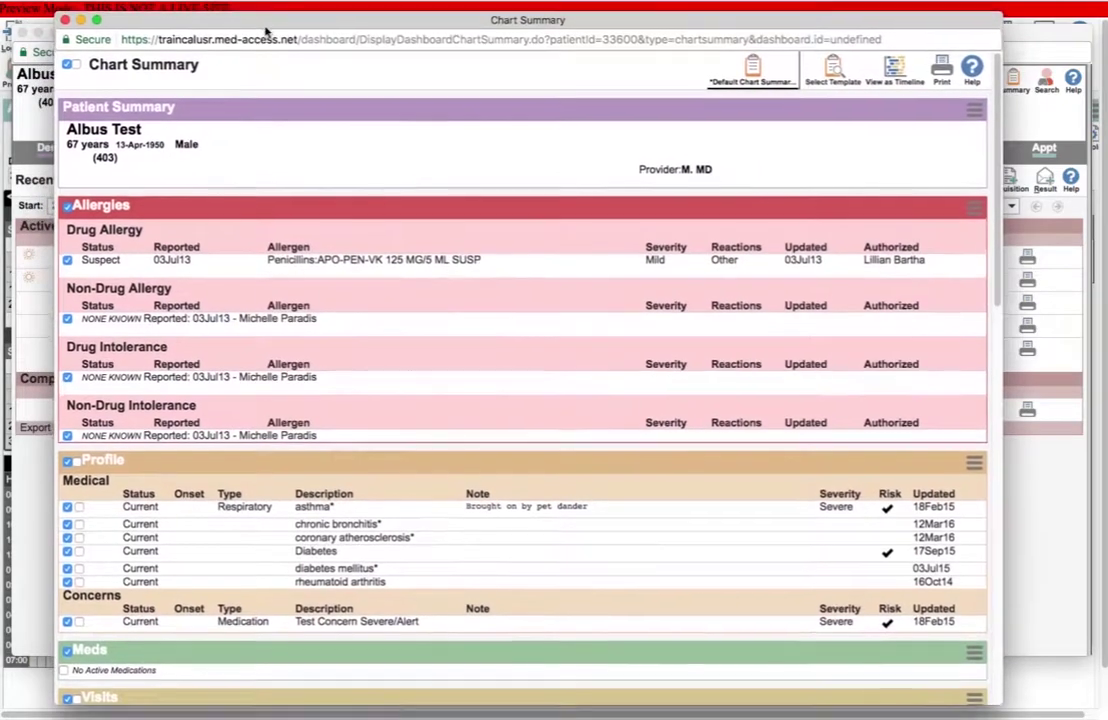
pyautogui.scroll(-10, 349, 430)
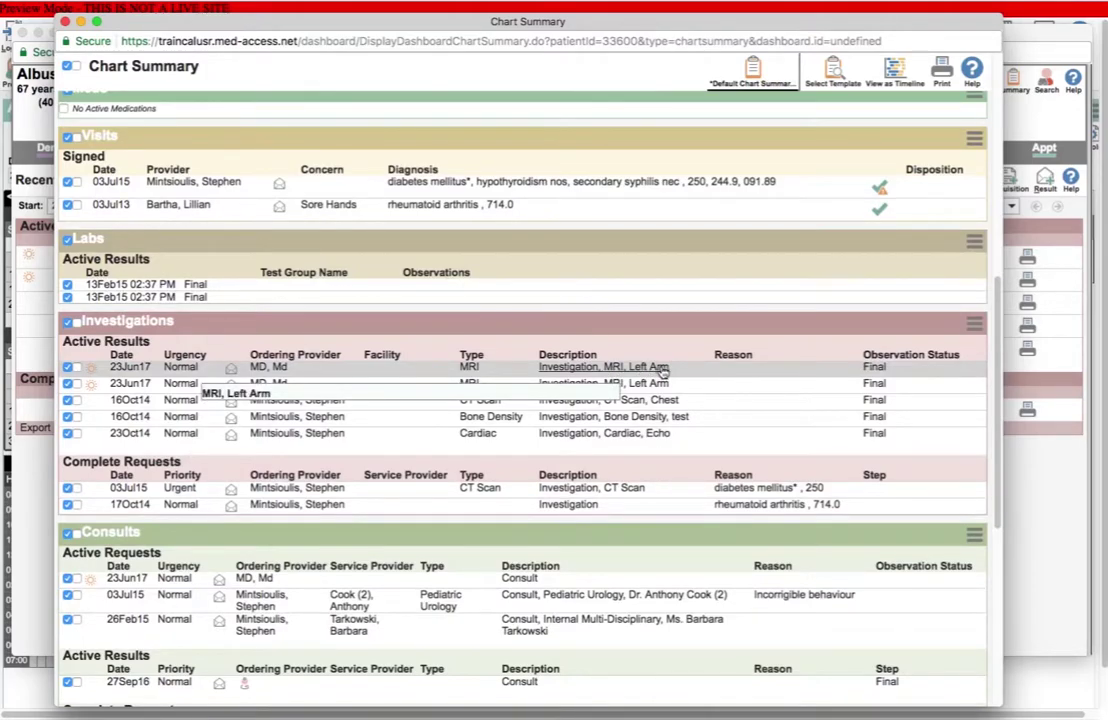
pyautogui.click(67, 367)
pyautogui.click(64, 21)
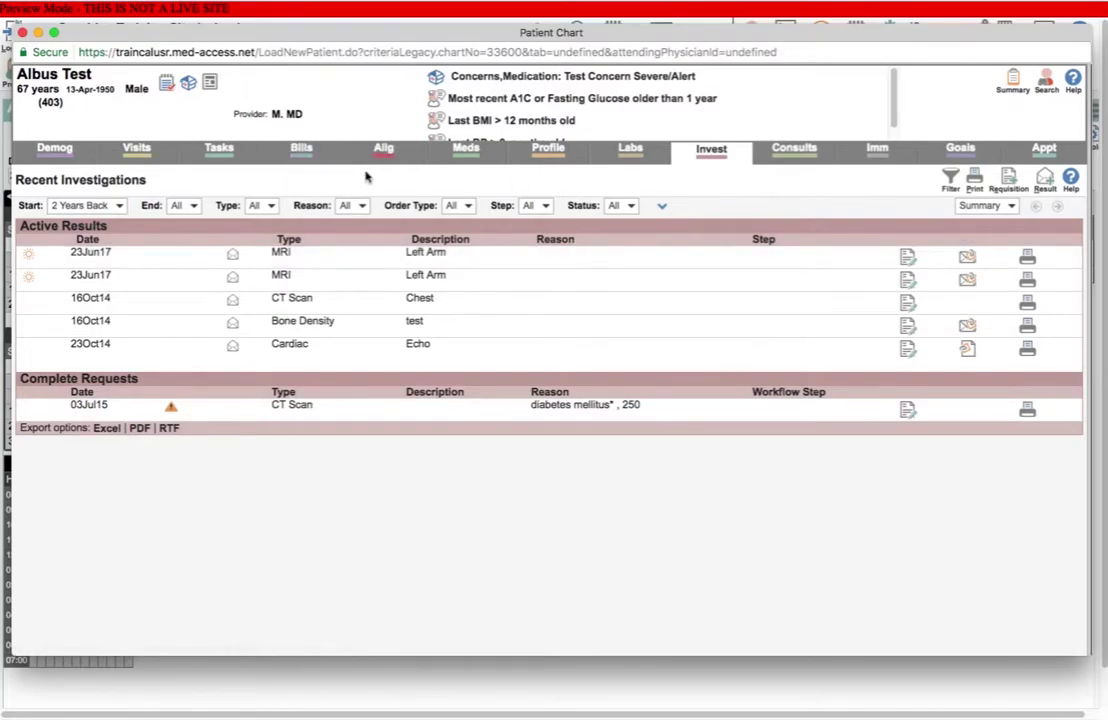
# Step: Open the task of the first MRI Left Arm result and bring up the management list of its investigation types
pyautogui.click(907, 257)
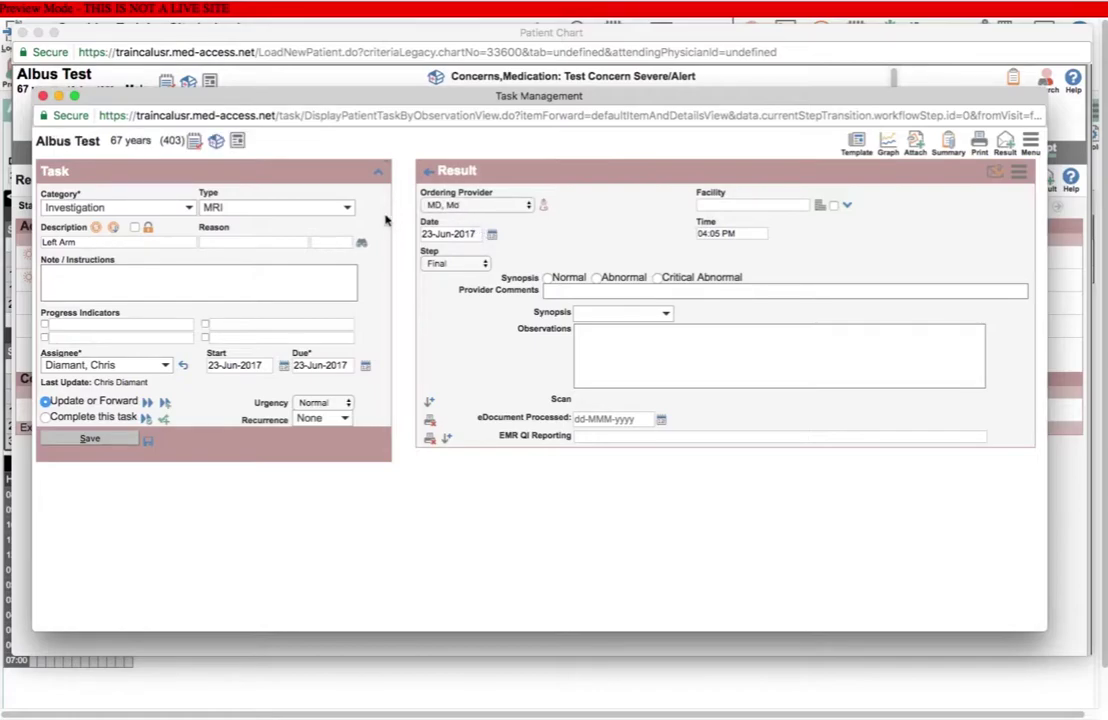
pyautogui.click(297, 208)
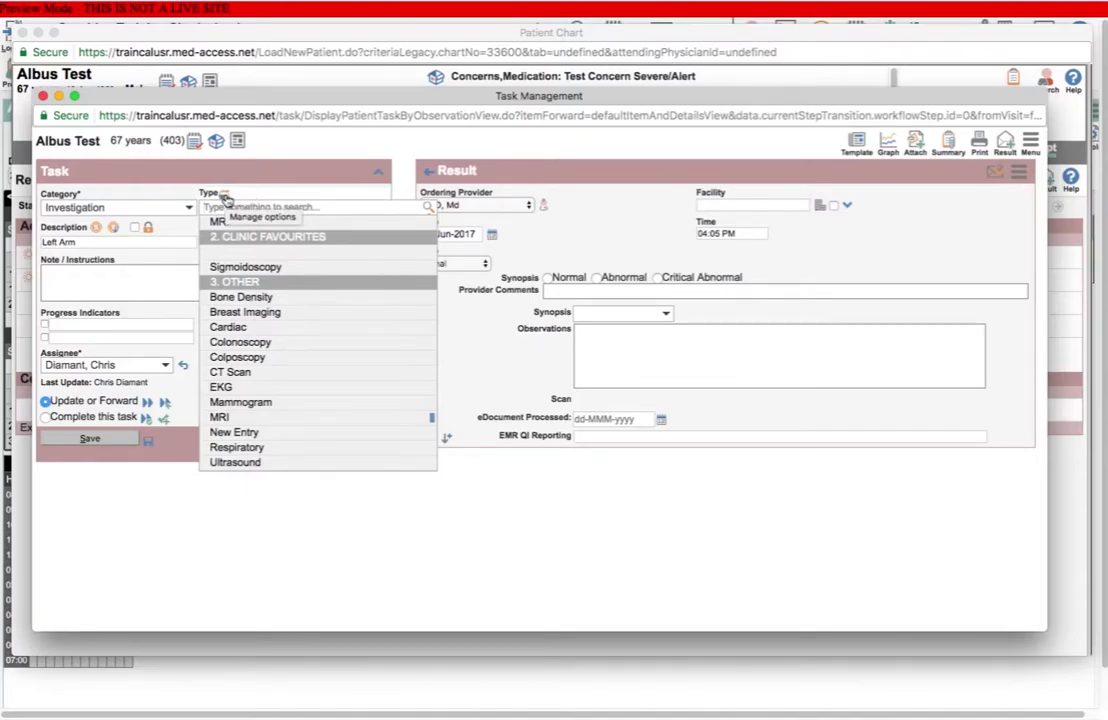
pyautogui.click(225, 197)
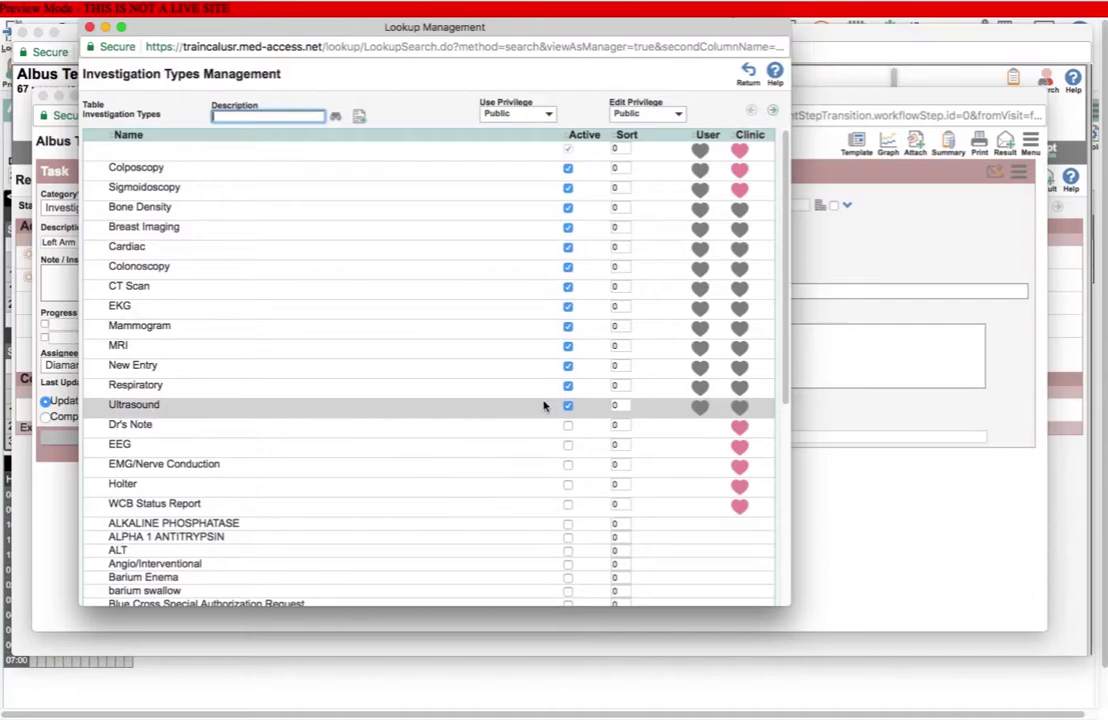
pyautogui.scroll(-2, 535, 505)
pyautogui.scroll(-5, 535, 505)
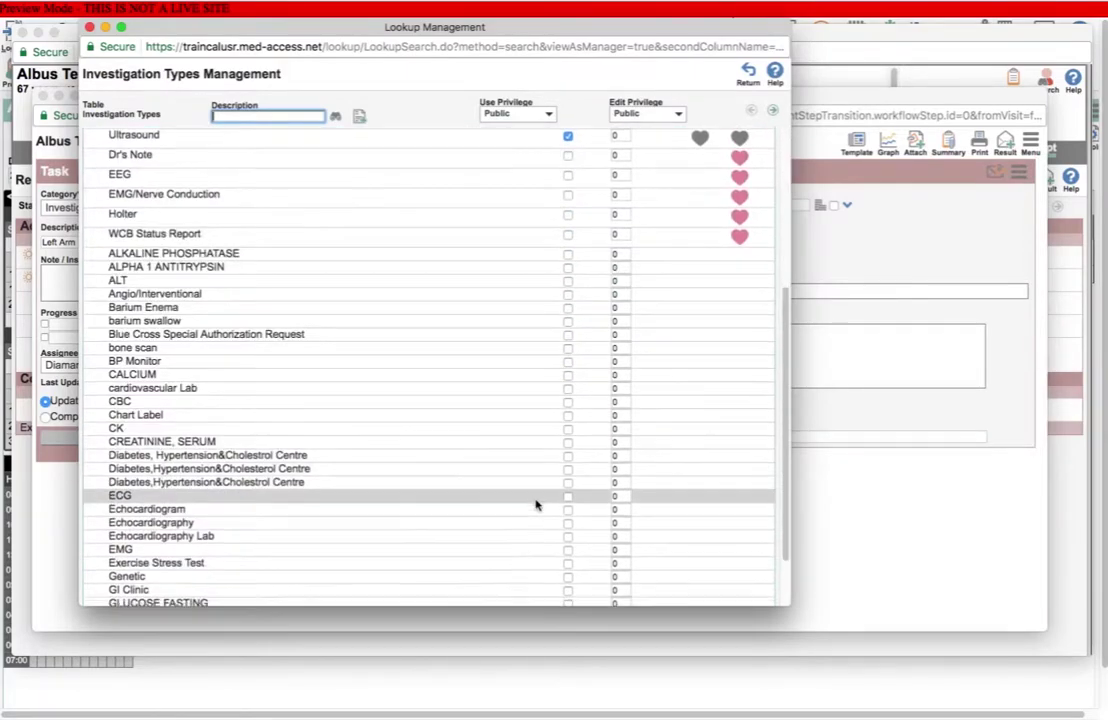
pyautogui.scroll(10, 537, 505)
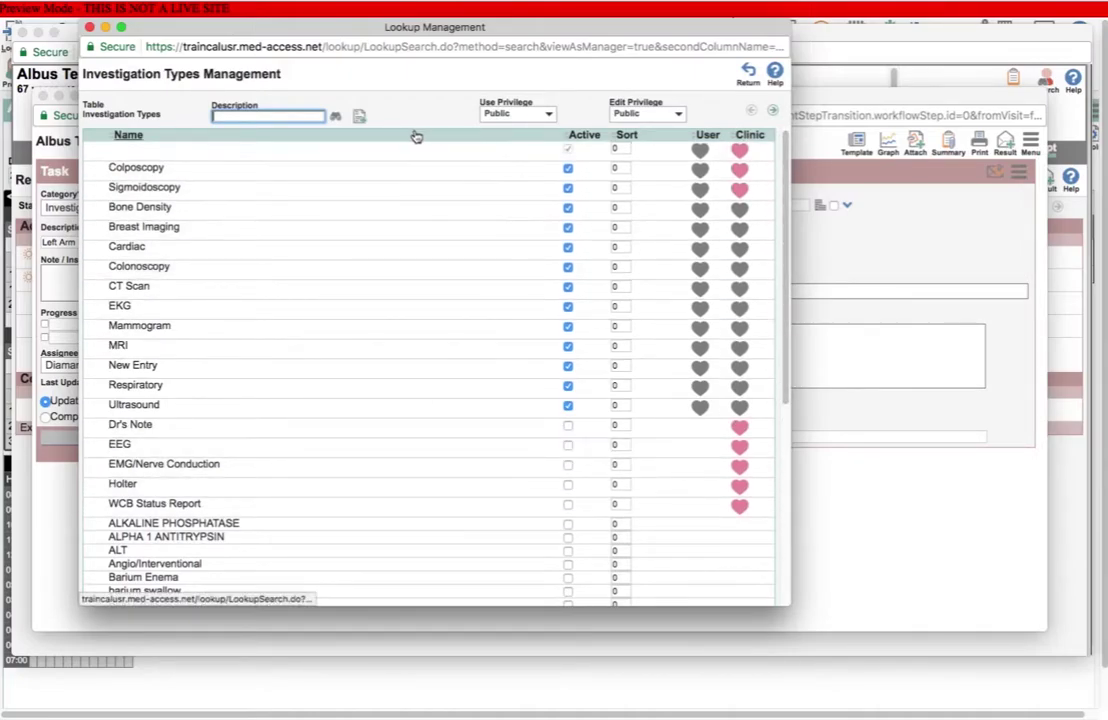
# Step: Add "Entry 2" as a new investigation type, return to the task and check its type options
pyautogui.click(248, 117)
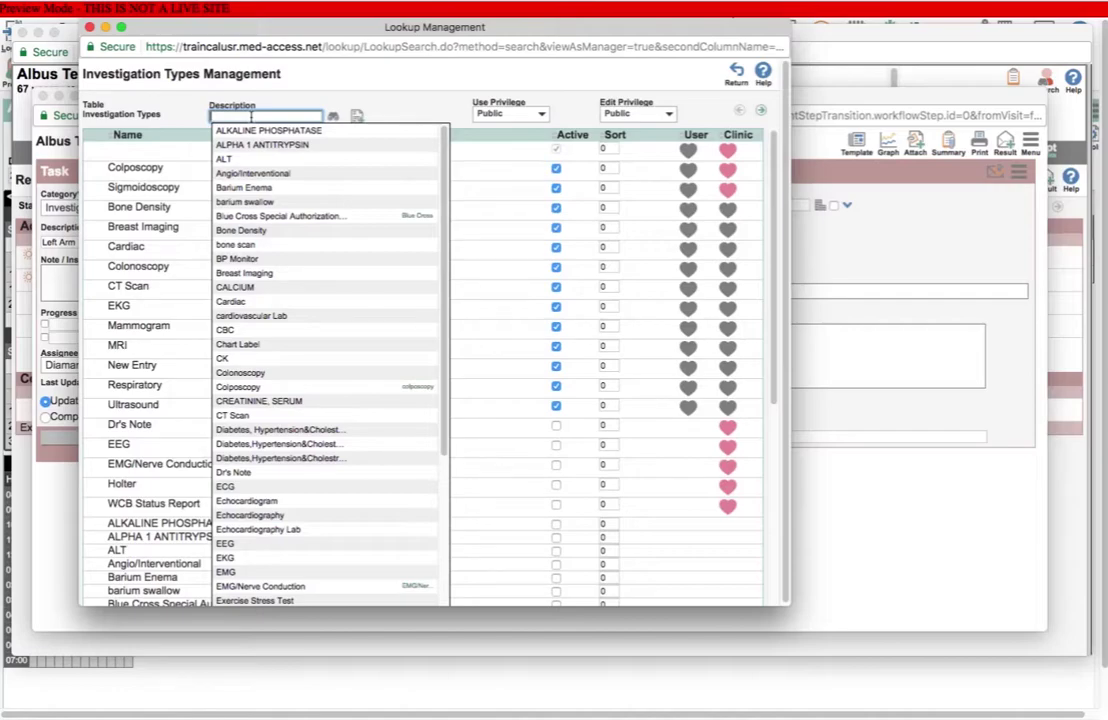
pyautogui.write('Entry')
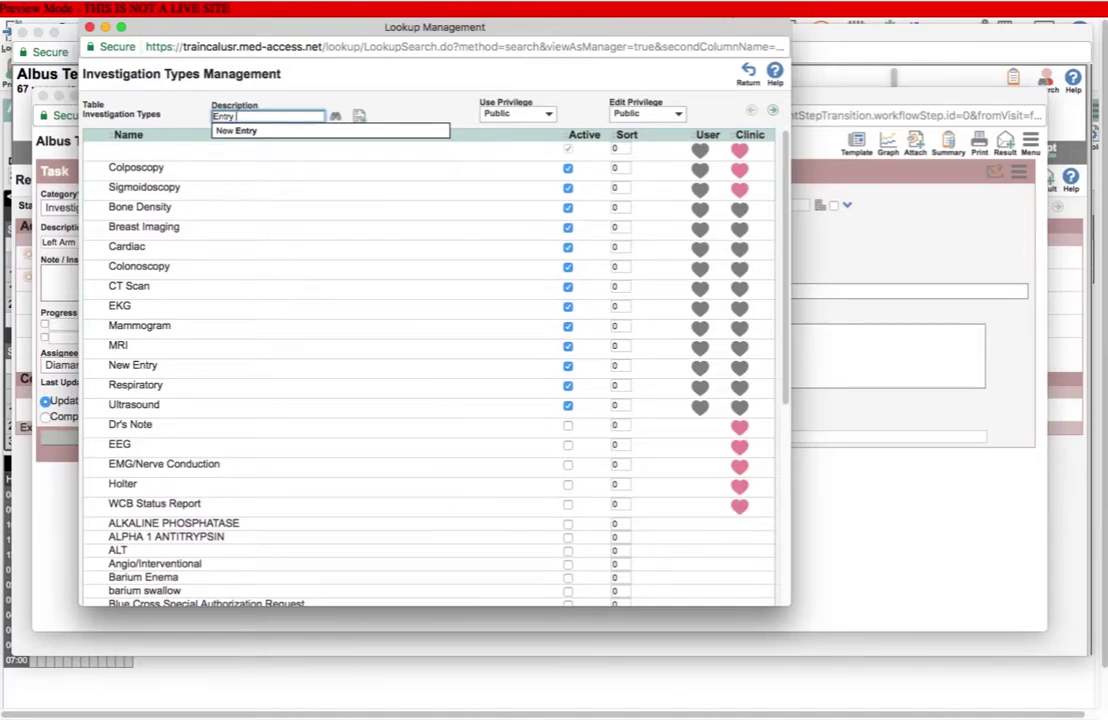
pyautogui.write(' 2')
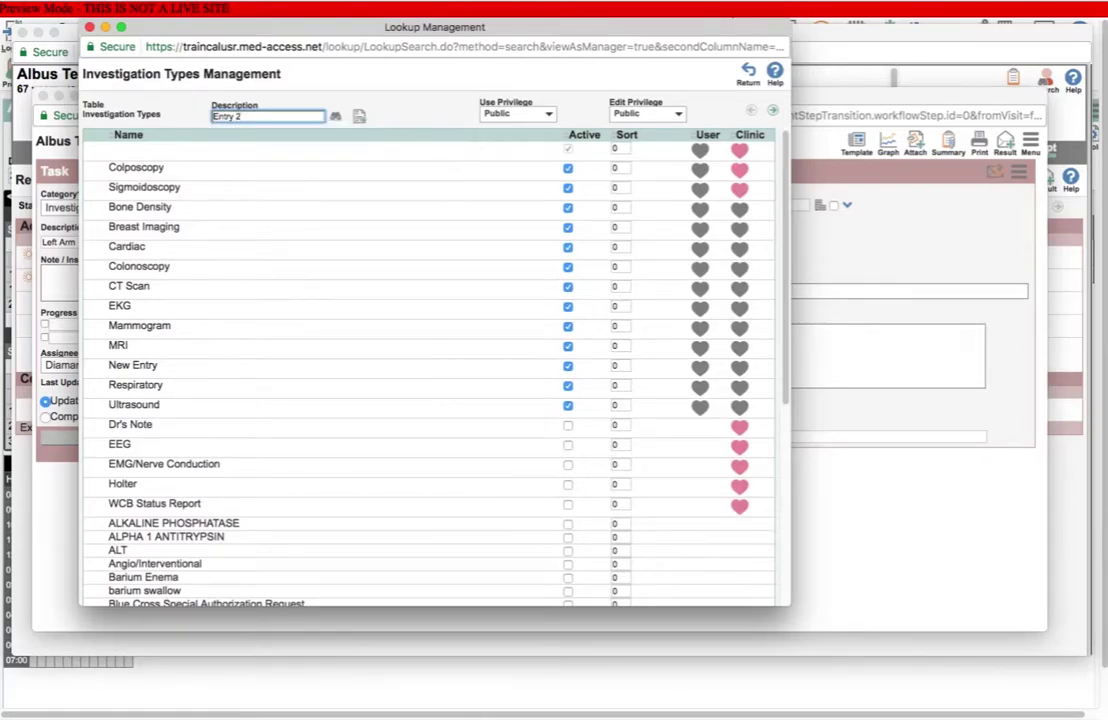
pyautogui.press('Return')
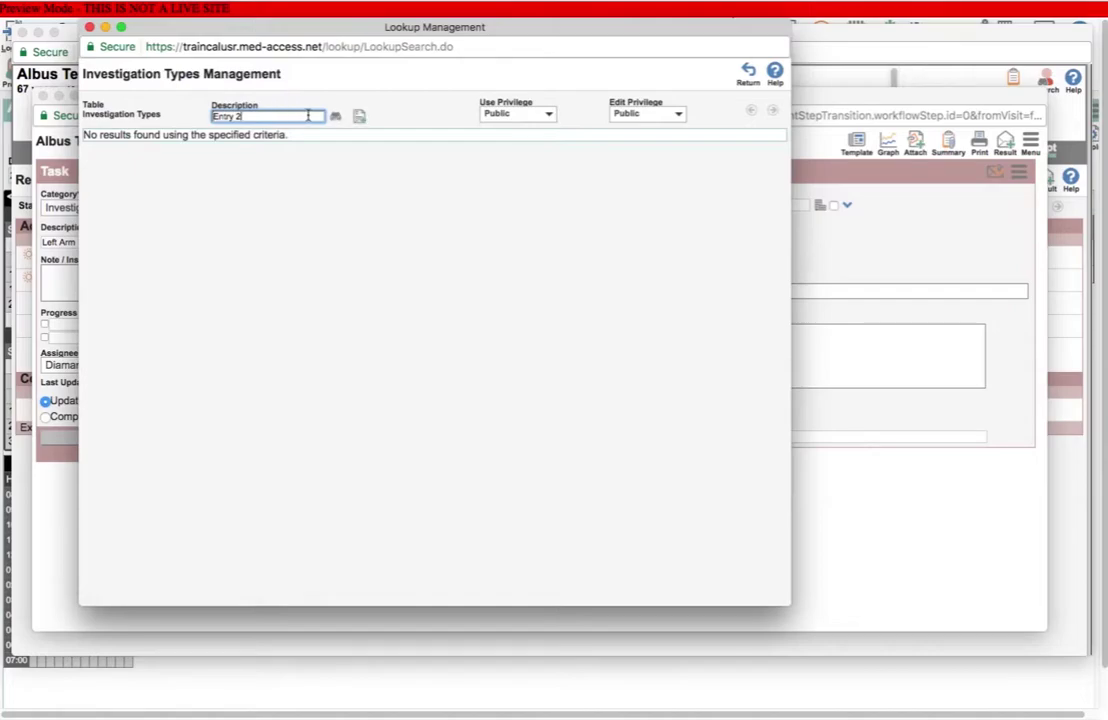
pyautogui.click(360, 119)
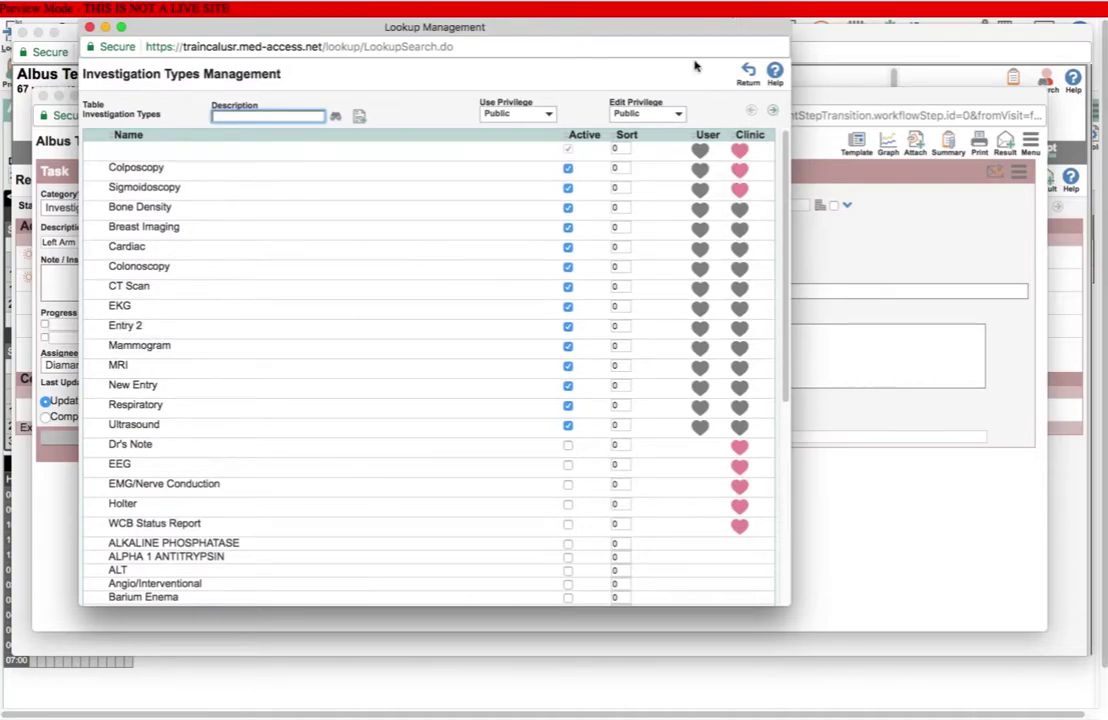
pyautogui.click(749, 73)
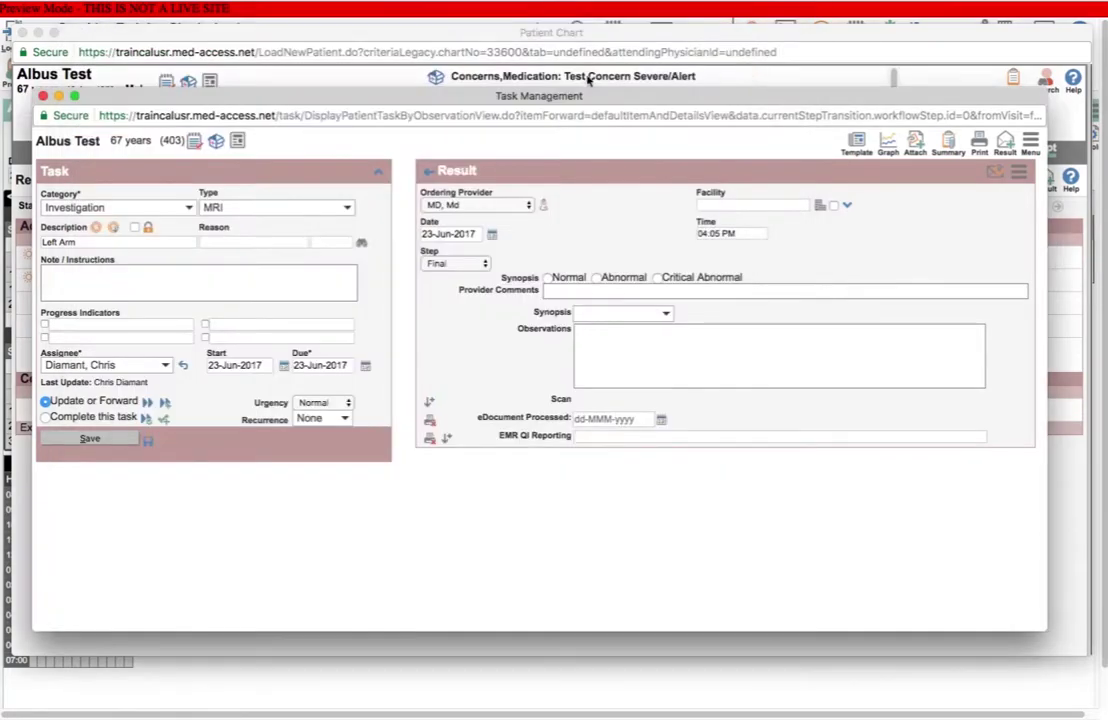
pyautogui.click(241, 207)
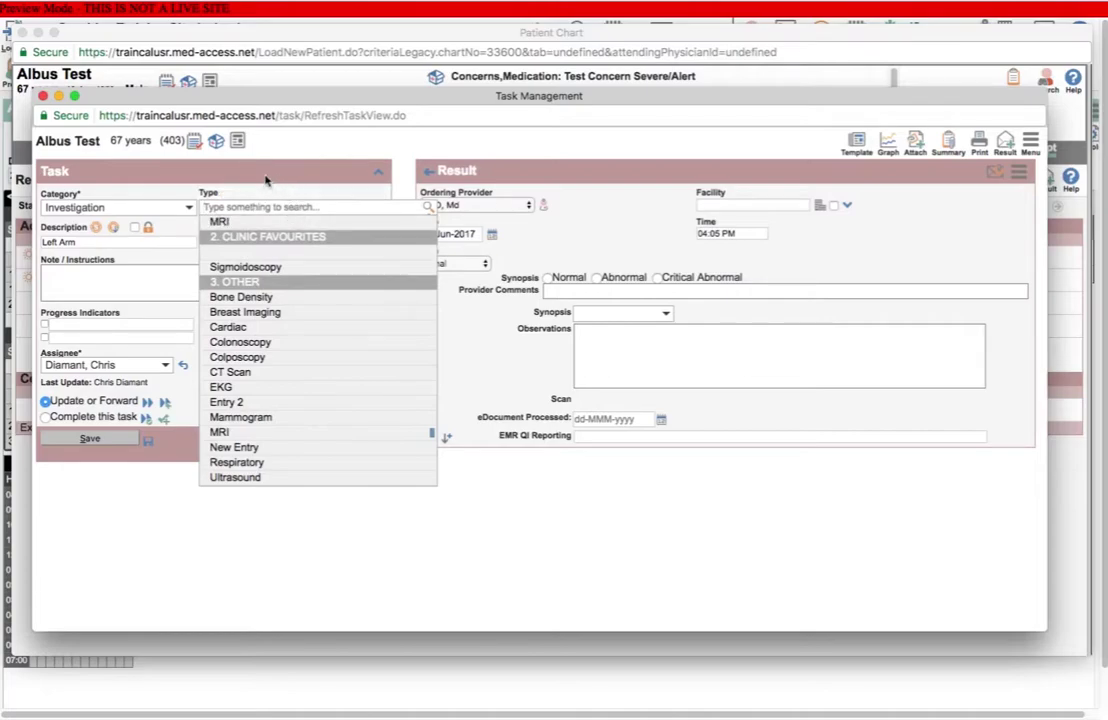
pyautogui.click(266, 180)
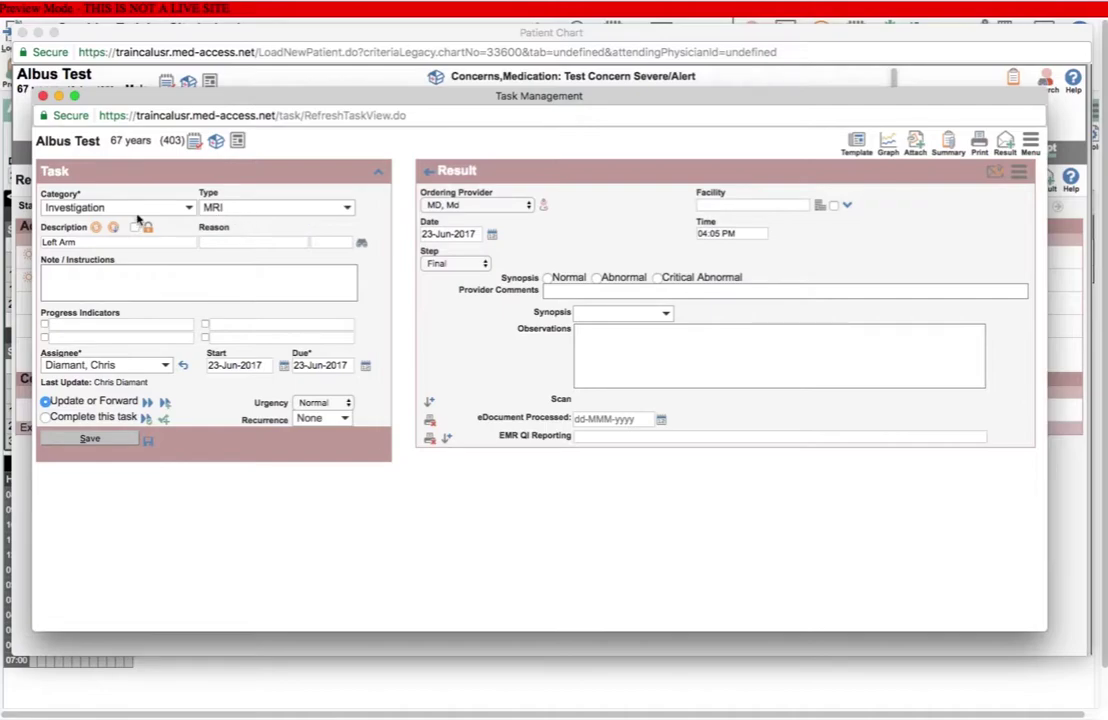
# Step: Change the task's category from Investigation to Consult, accept the category change, and view the consult type options
pyautogui.click(186, 209)
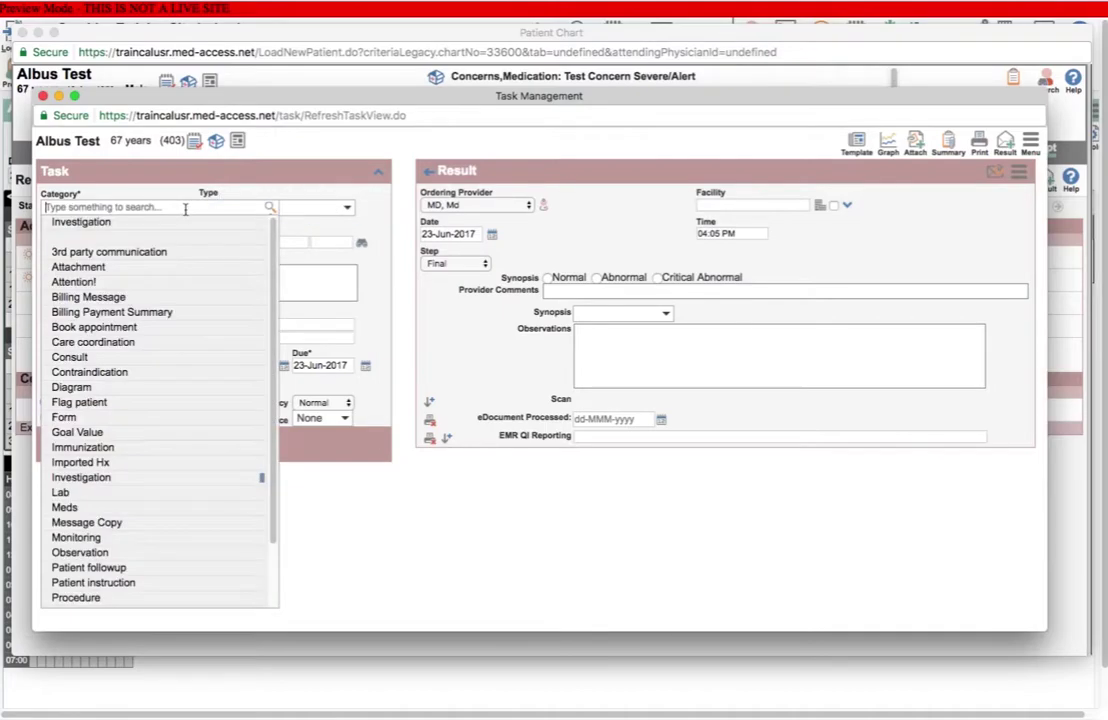
pyautogui.click(129, 365)
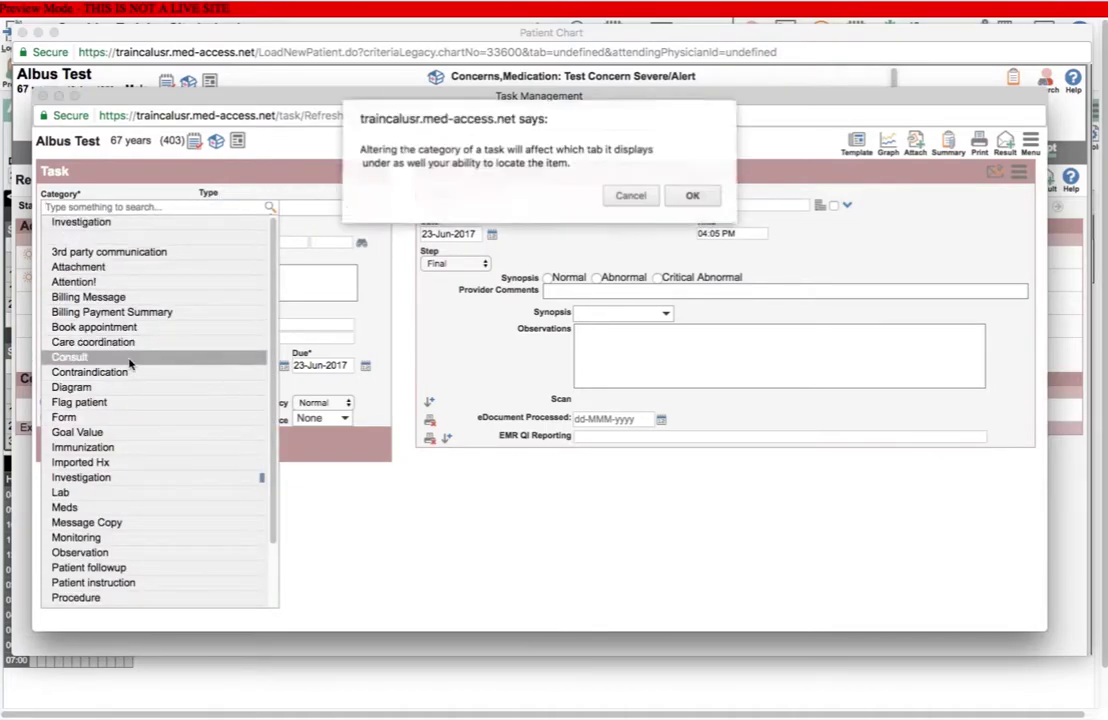
pyautogui.click(605, 196)
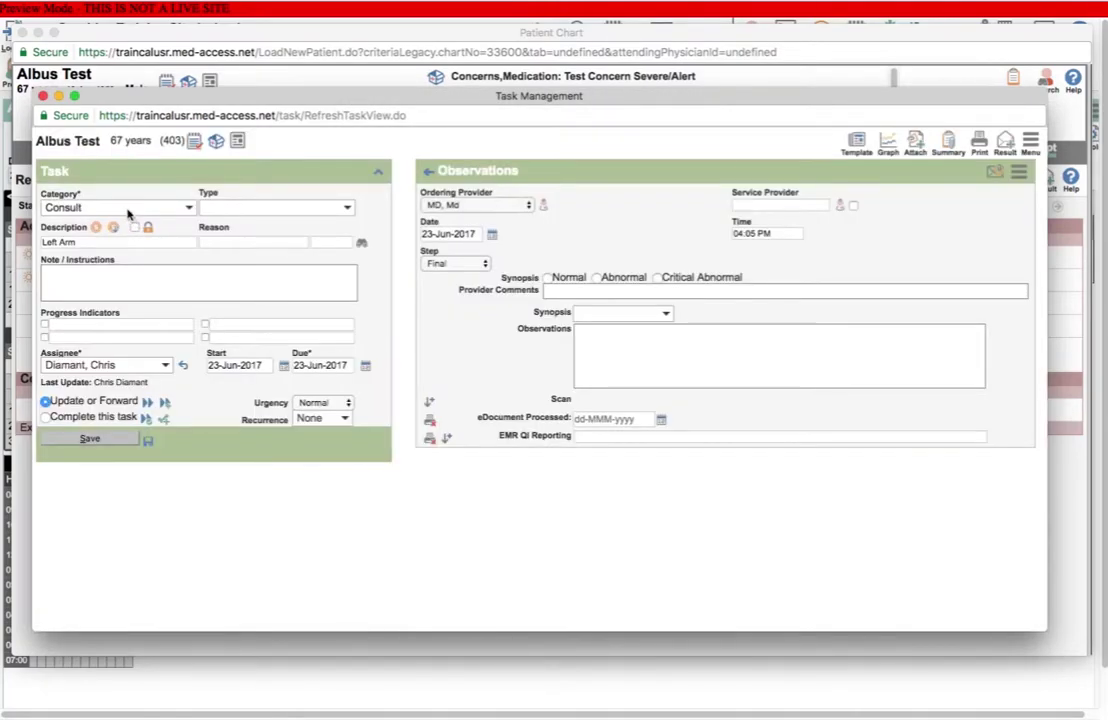
pyautogui.click(295, 207)
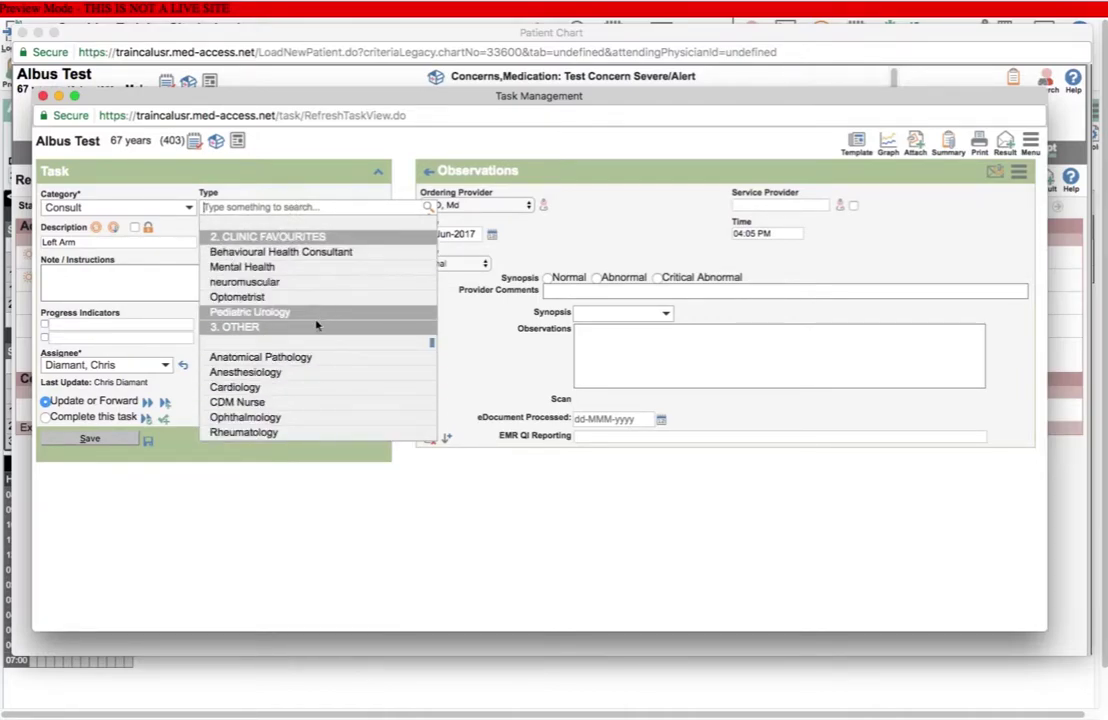
pyautogui.click(278, 175)
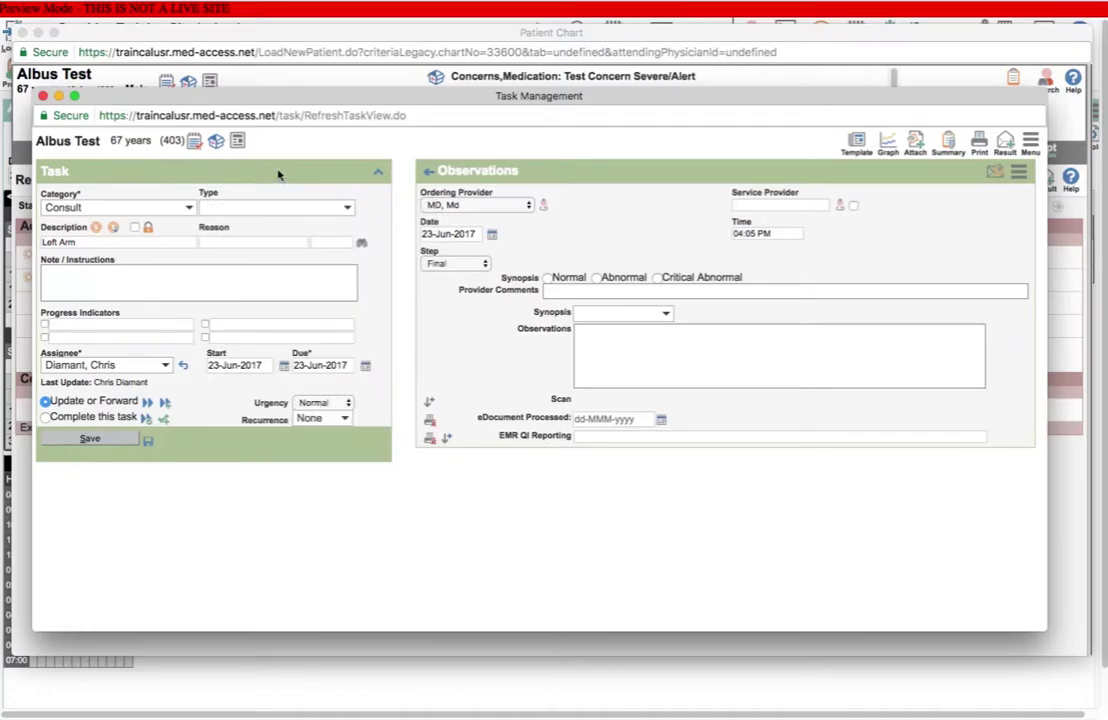